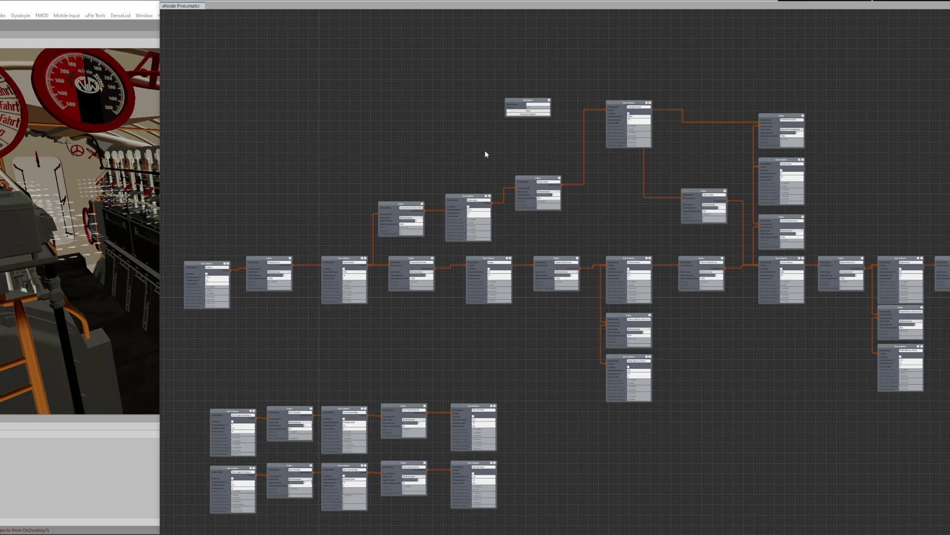
- Zoom into the pneumatic graph and pan to the Diesel Room, Galley and Officer Room nodes
scroll(441, 237, "up", 3)
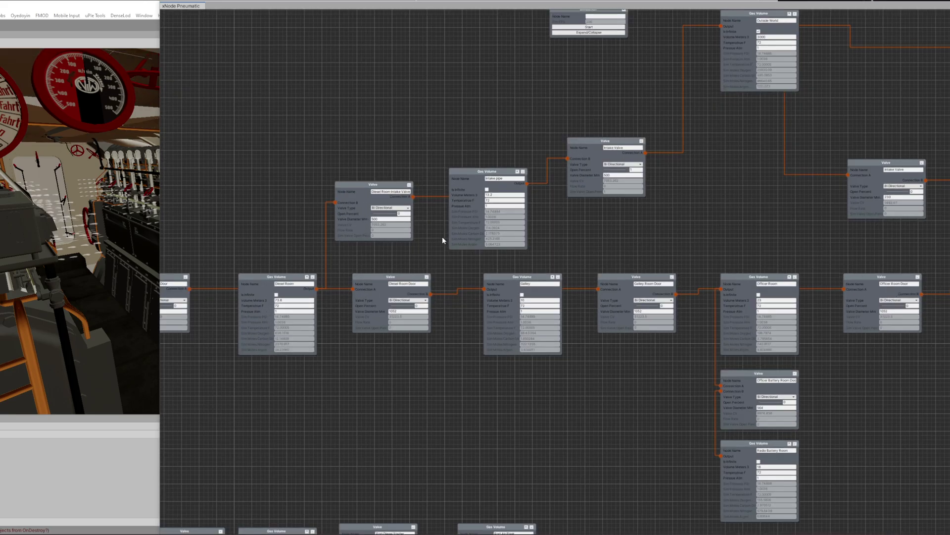
scroll(442, 238, "up", 2)
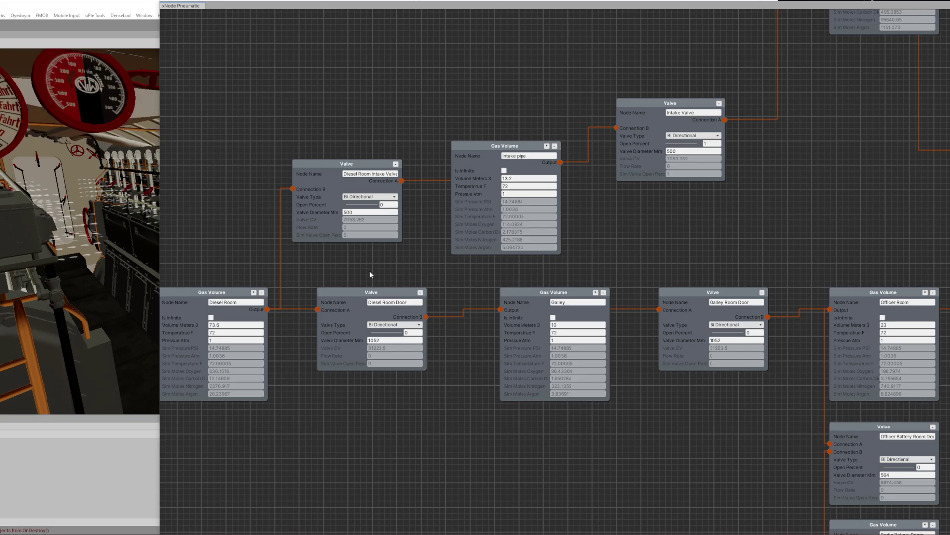
left_click_drag(334, 275, 548, 212)
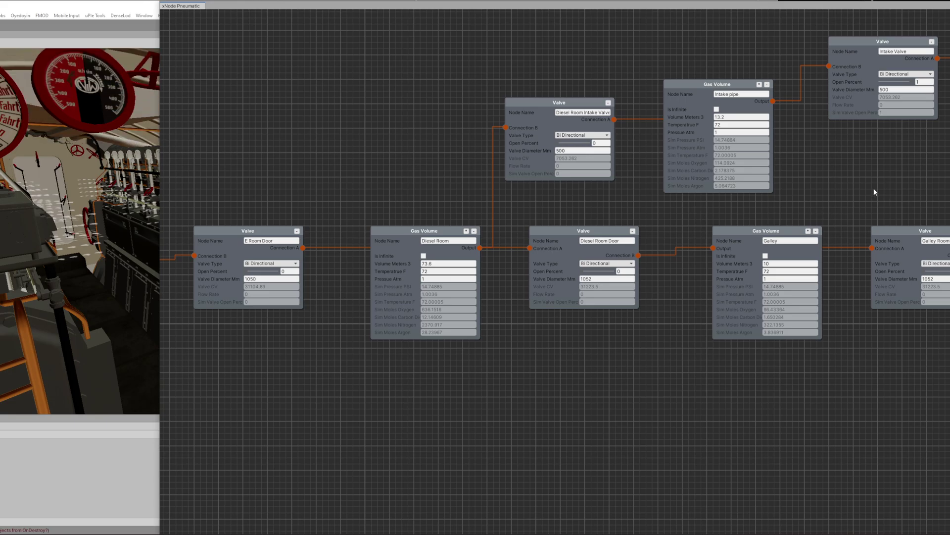
left_click_drag(880, 180, 572, 227)
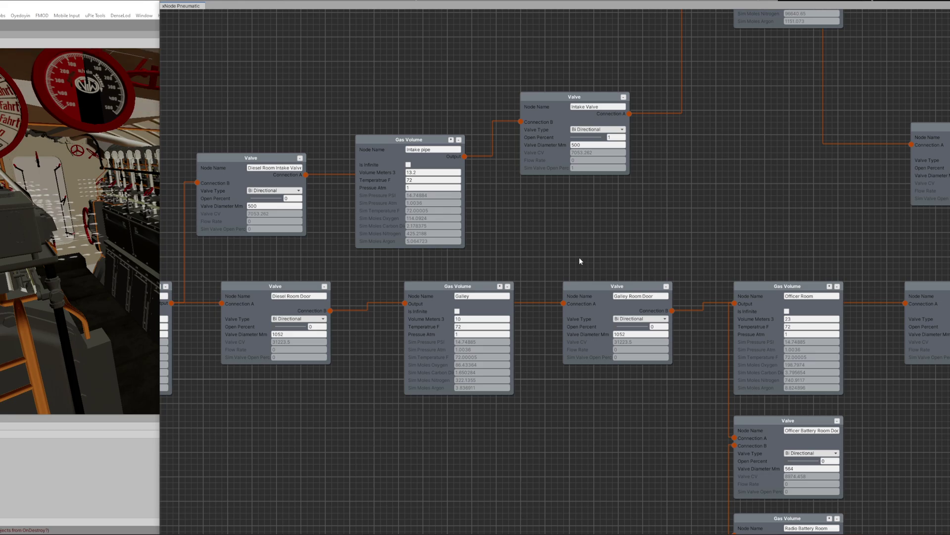
scroll(595, 249, "down", 4)
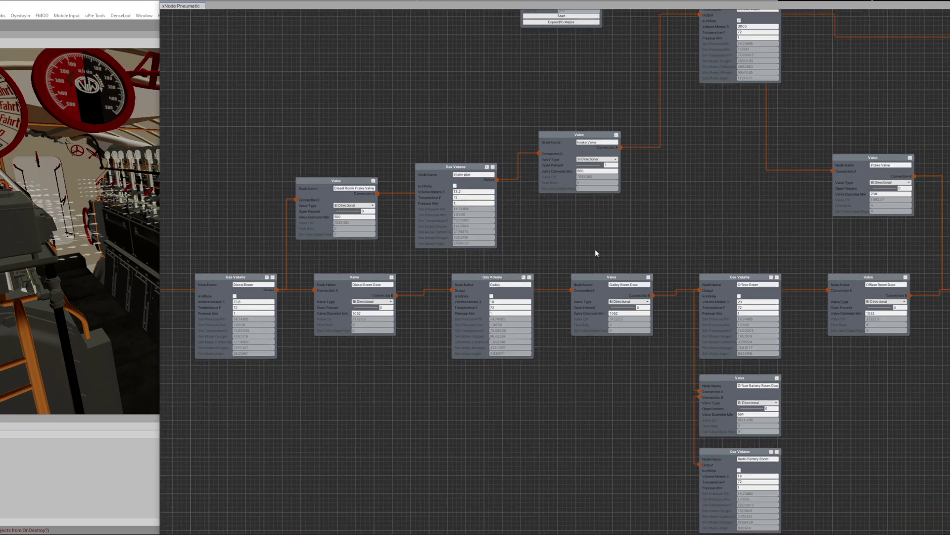
left_click_drag(694, 219, 676, 224)
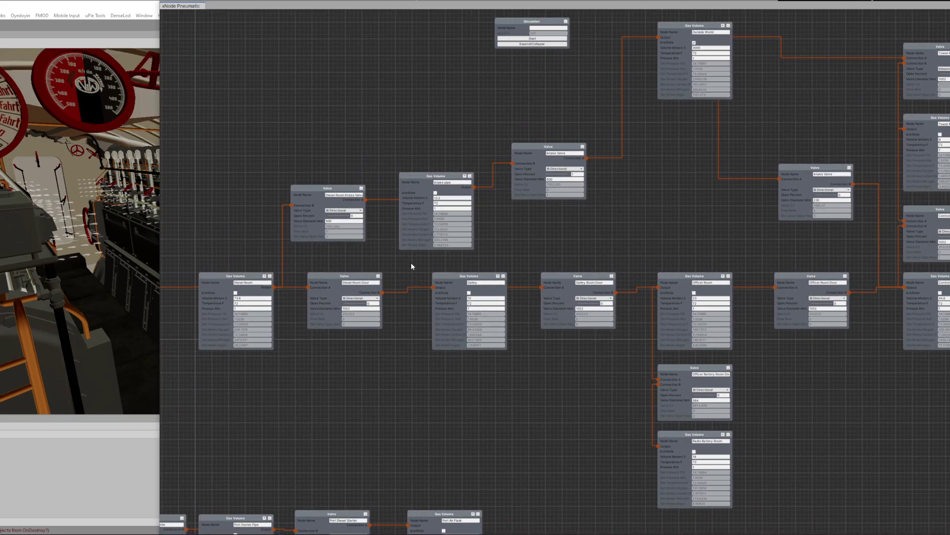
left_click_drag(411, 263, 703, 253)
scroll(420, 292, "up", 3)
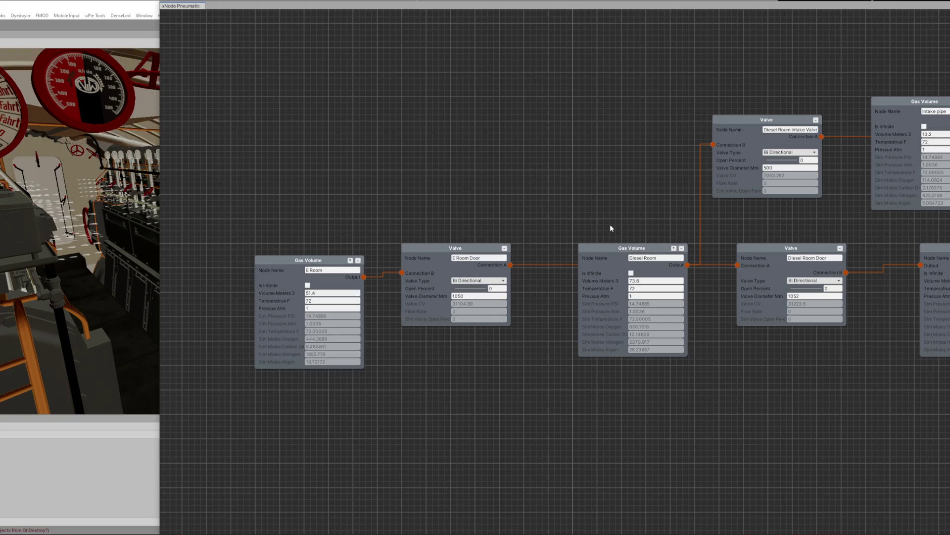
left_click_drag(610, 224, 432, 238)
left_click_drag(640, 242, 621, 227)
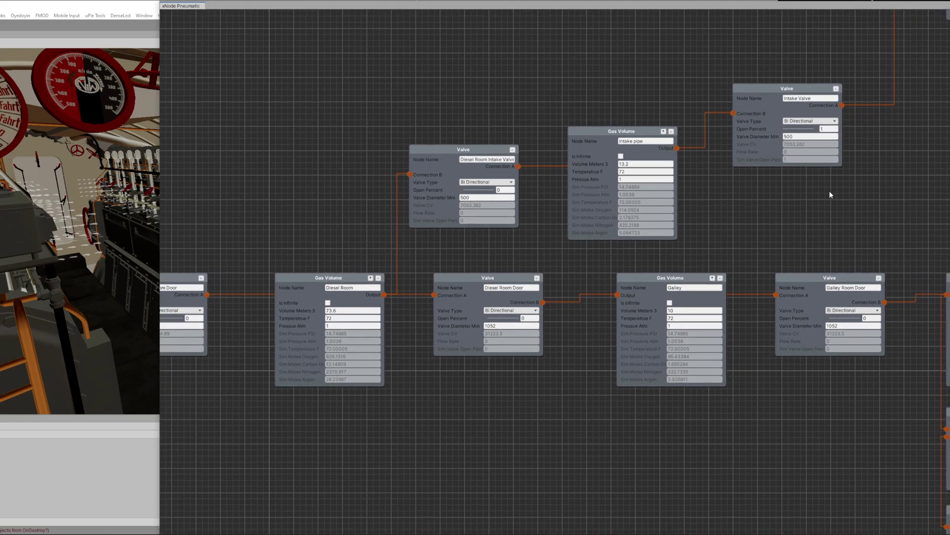
left_click_drag(830, 194, 496, 390)
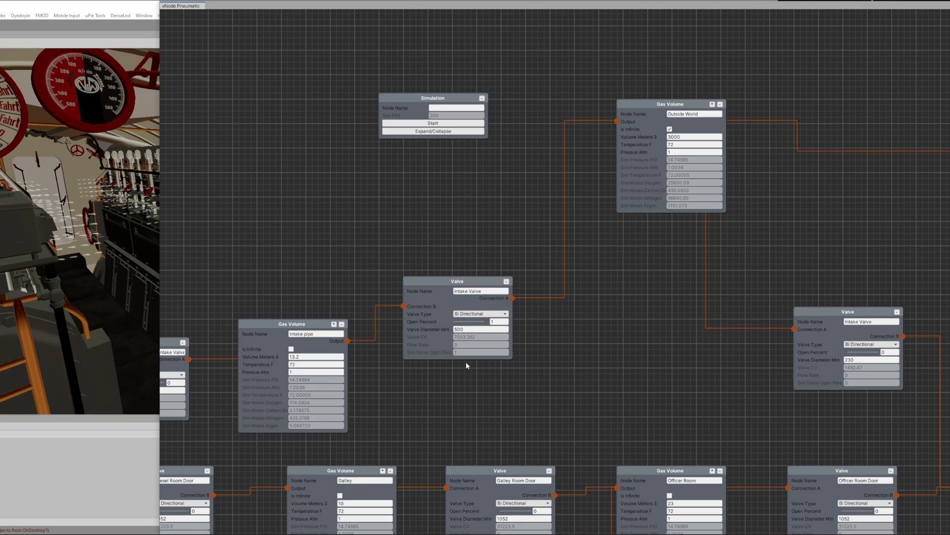
left_click_drag(395, 392, 604, 226)
left_click_drag(409, 278, 546, 235)
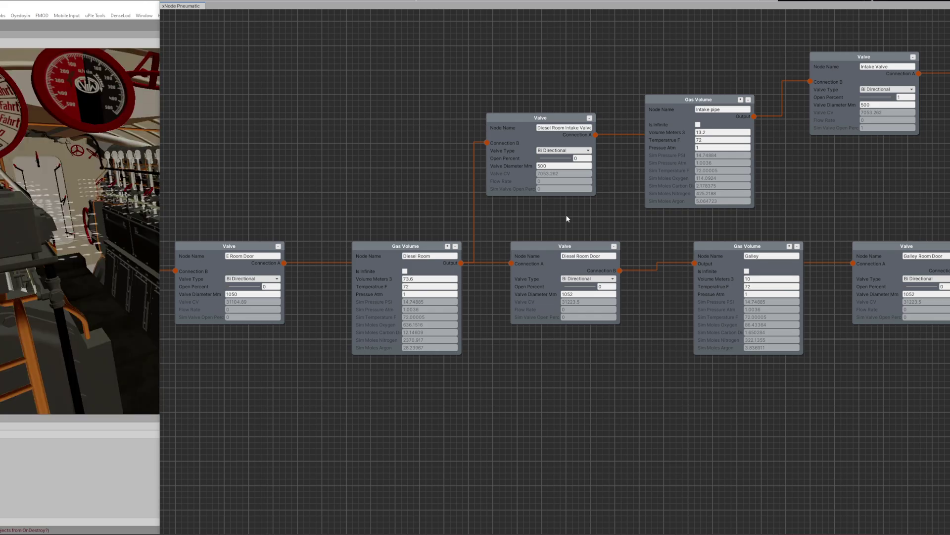
left_click_drag(849, 209, 692, 295)
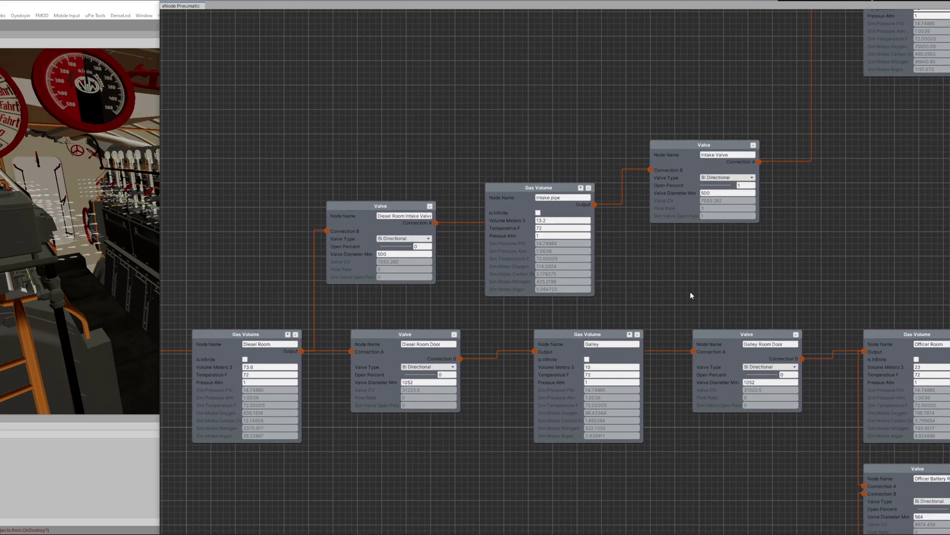
scroll(691, 290, "down", 2)
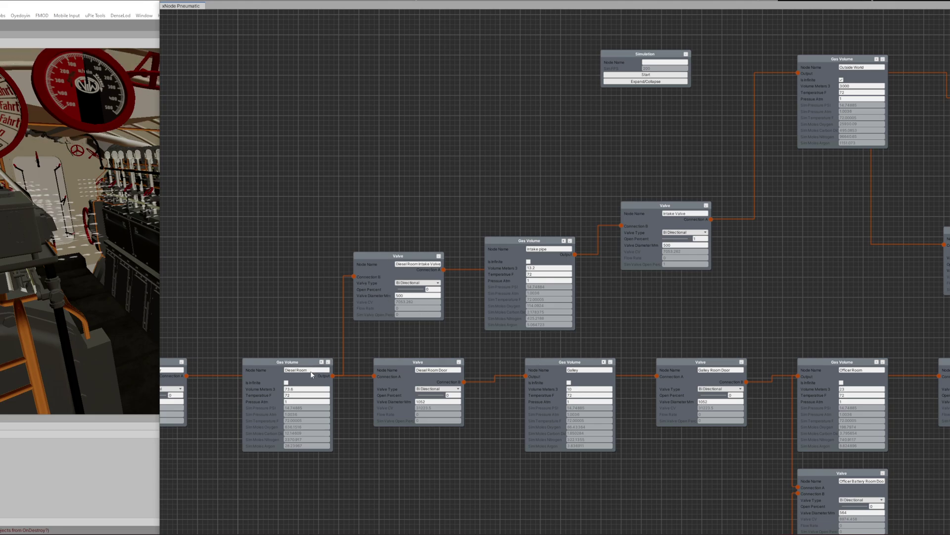
left_click_drag(852, 305, 601, 259)
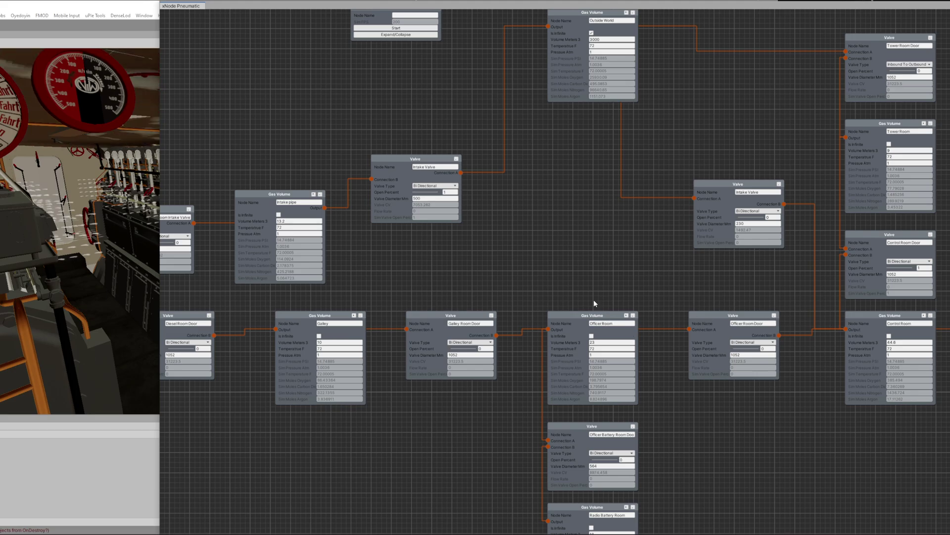
left_click_drag(594, 299, 745, 271)
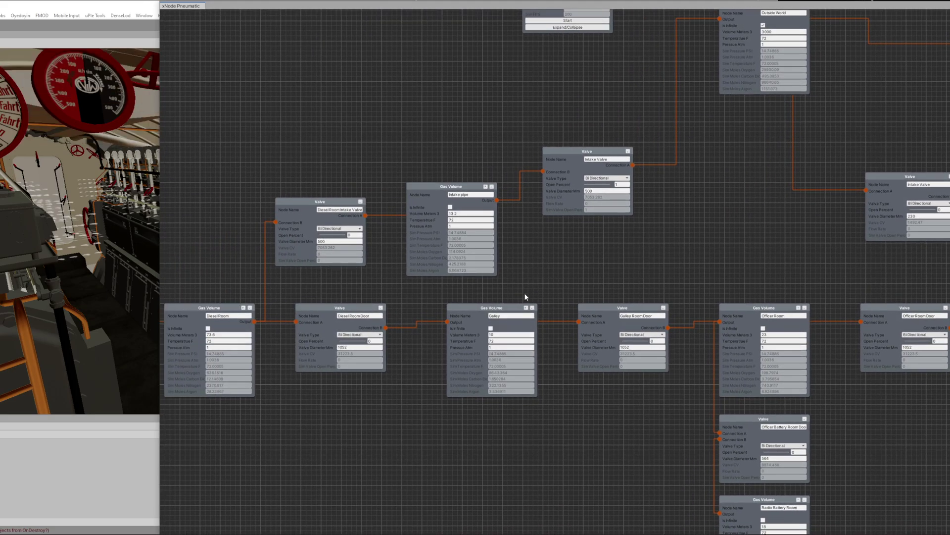
left_click_drag(526, 297, 563, 294)
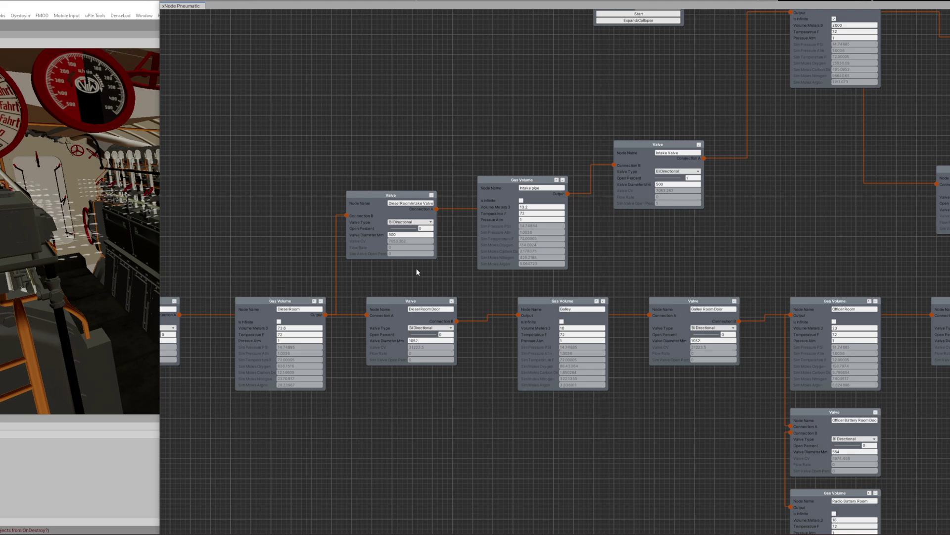
left_click_drag(416, 269, 535, 249)
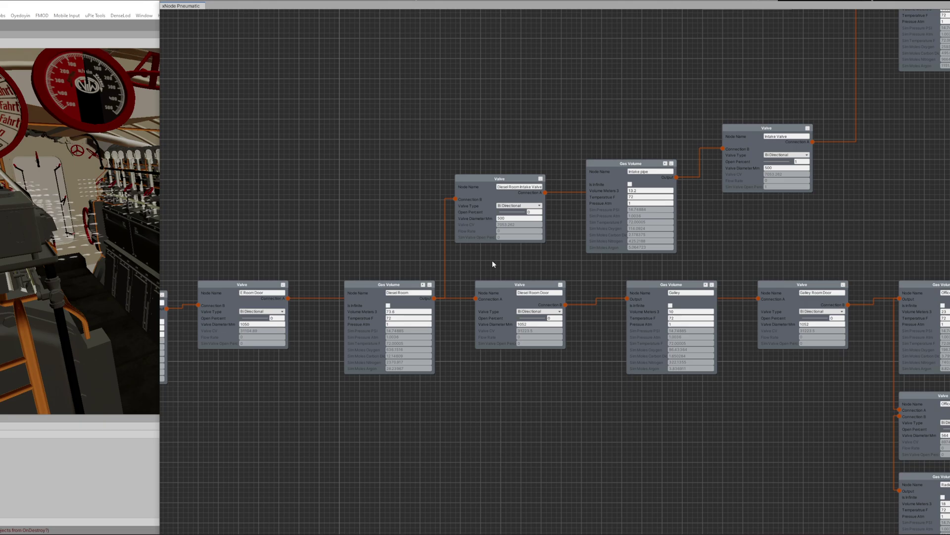
- Pan past the door valves, starter air, throttle and engine air nodes, settling on the Diesel Room row
left_click_drag(479, 358, 615, 296)
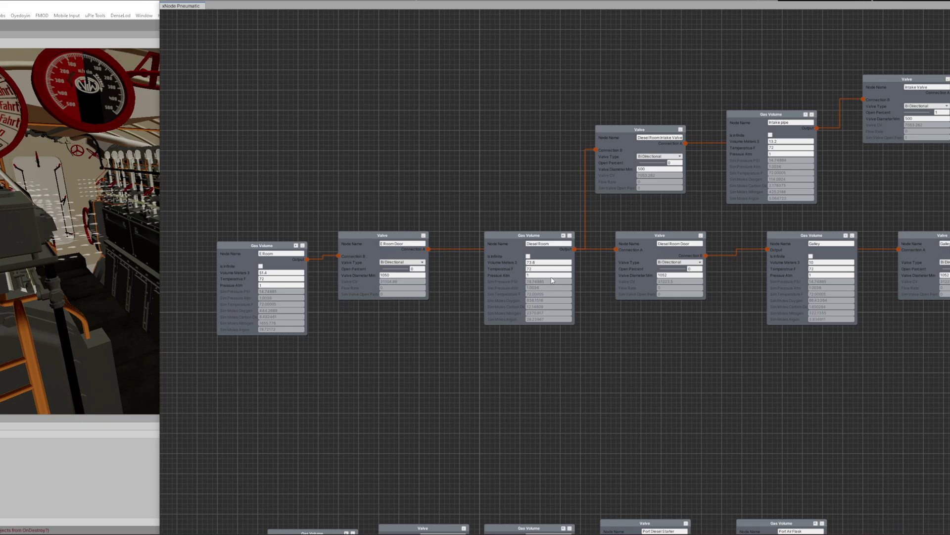
left_click_drag(551, 280, 546, 334)
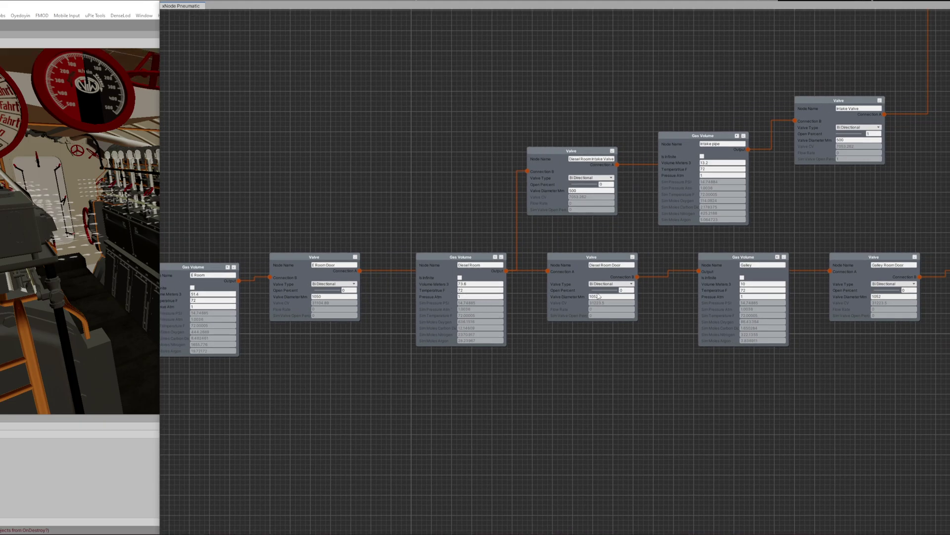
left_click_drag(858, 399, 606, 180)
left_click_drag(586, 319, 665, 237)
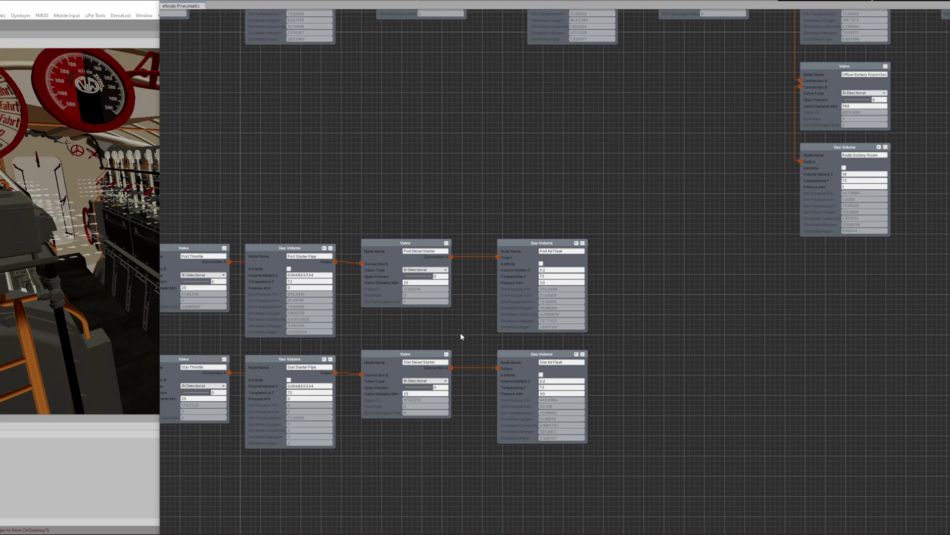
left_click_drag(460, 336, 545, 335)
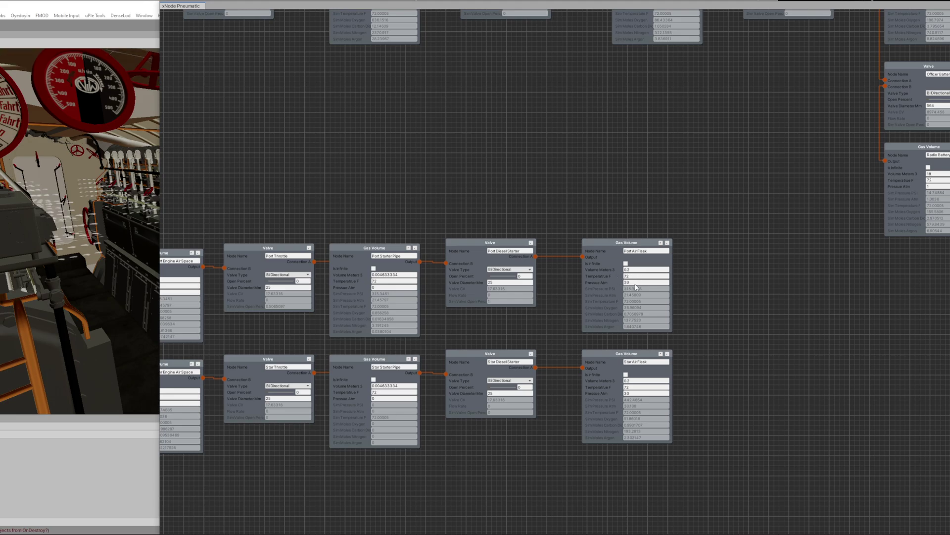
left_click_drag(589, 321, 668, 290)
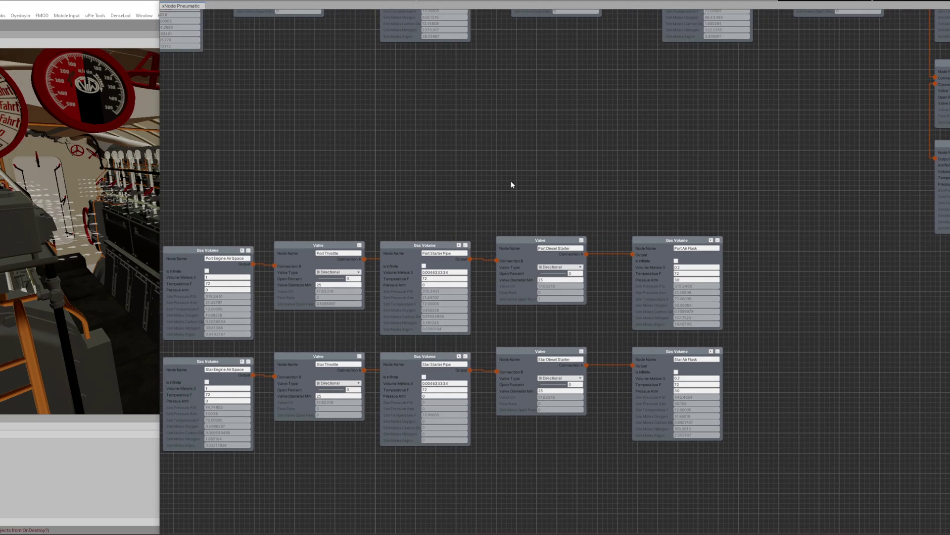
left_click_drag(521, 183, 582, 404)
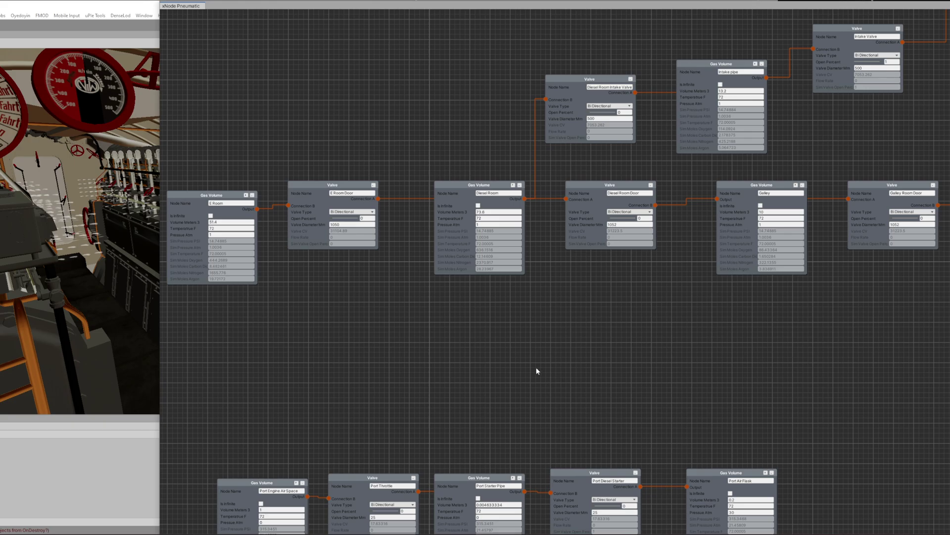
left_click_drag(536, 303, 540, 338)
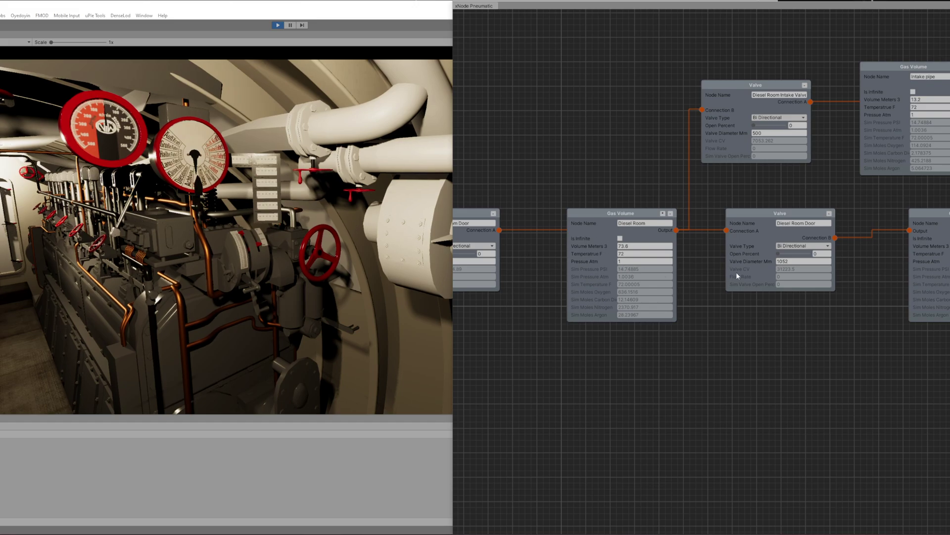
- In play mode, walk to the Diesel Intake wheel and close it to about 0.59 open
left_click(348, 229)
key("w")
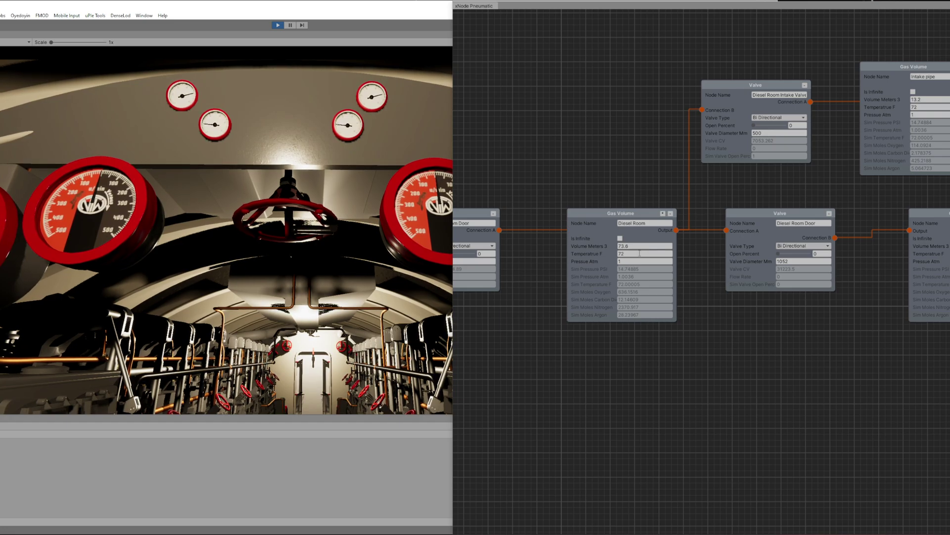
left_click(359, 161)
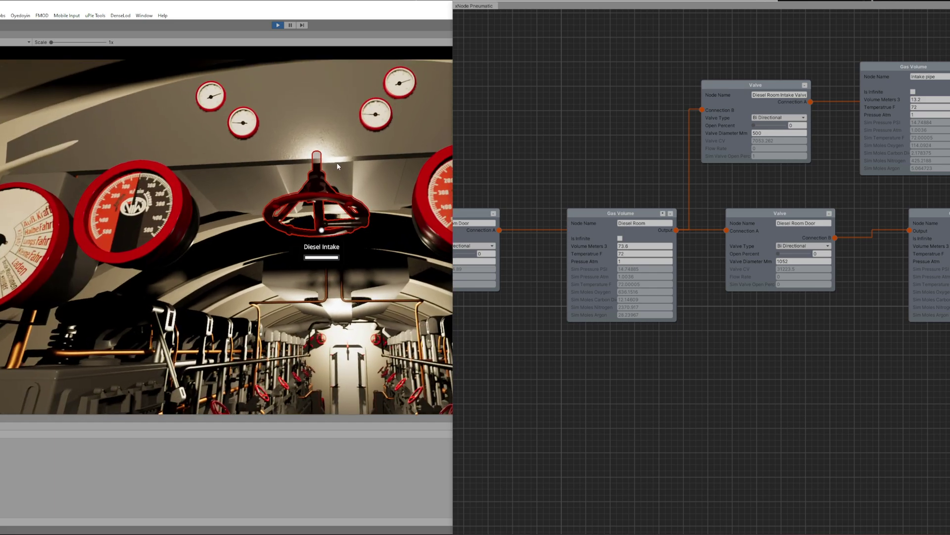
scroll(338, 166, "down", 5)
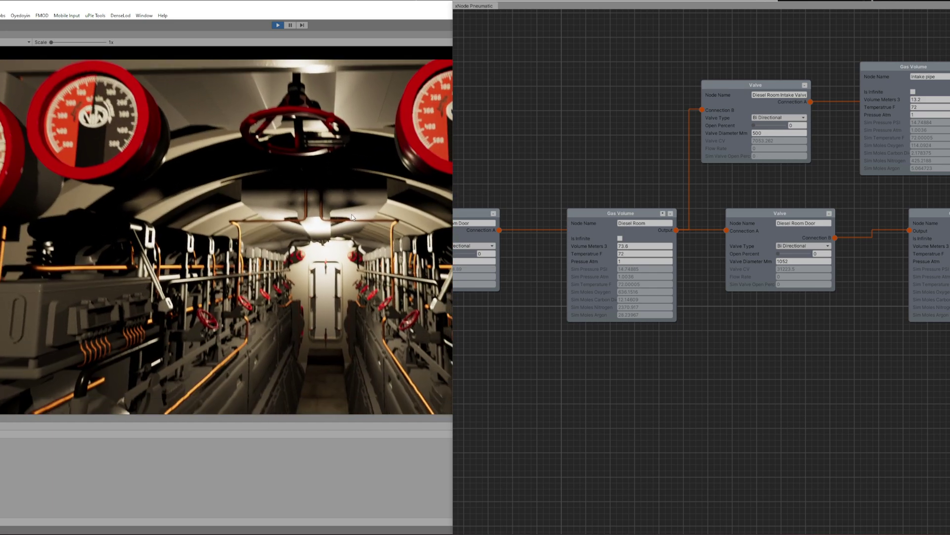
key("d")
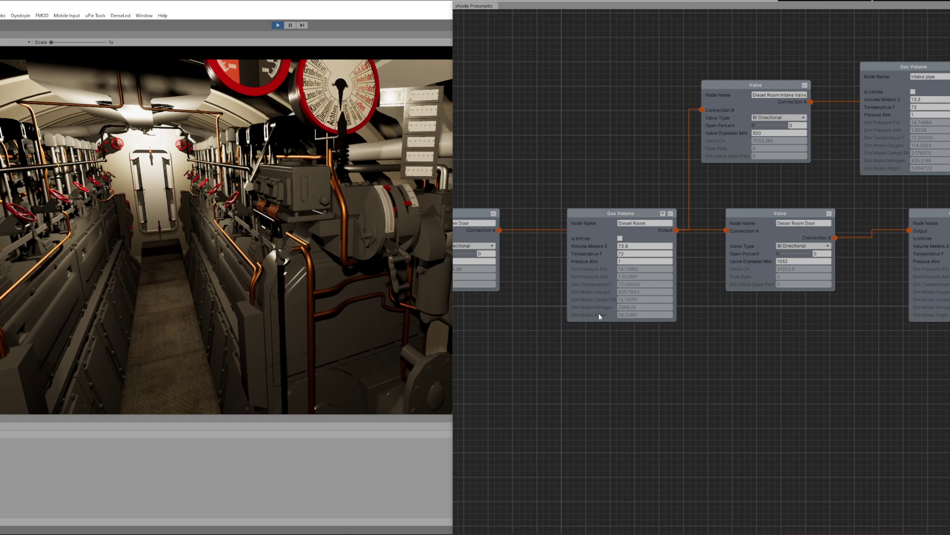
- Approach the engine controls and set the lever to Starting Position, Mode: Reverse
key("w")
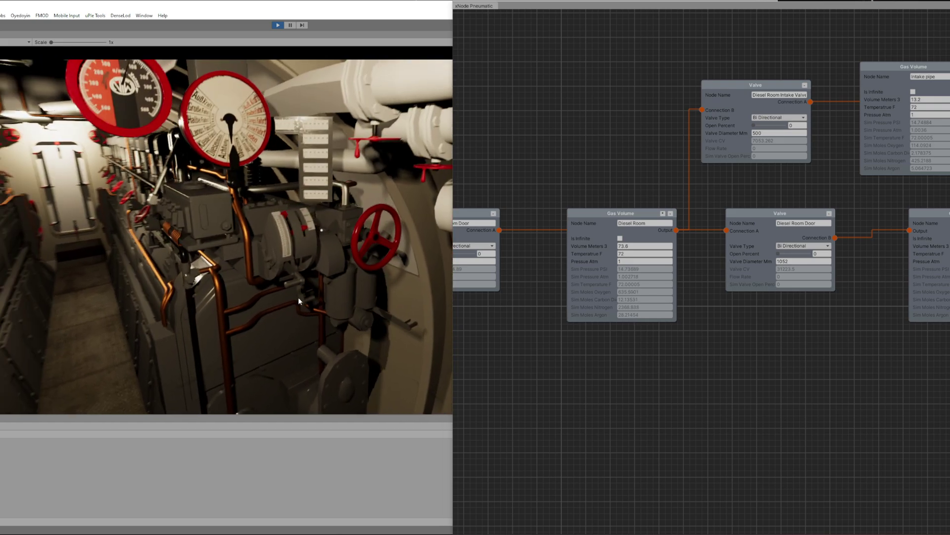
left_click(259, 308)
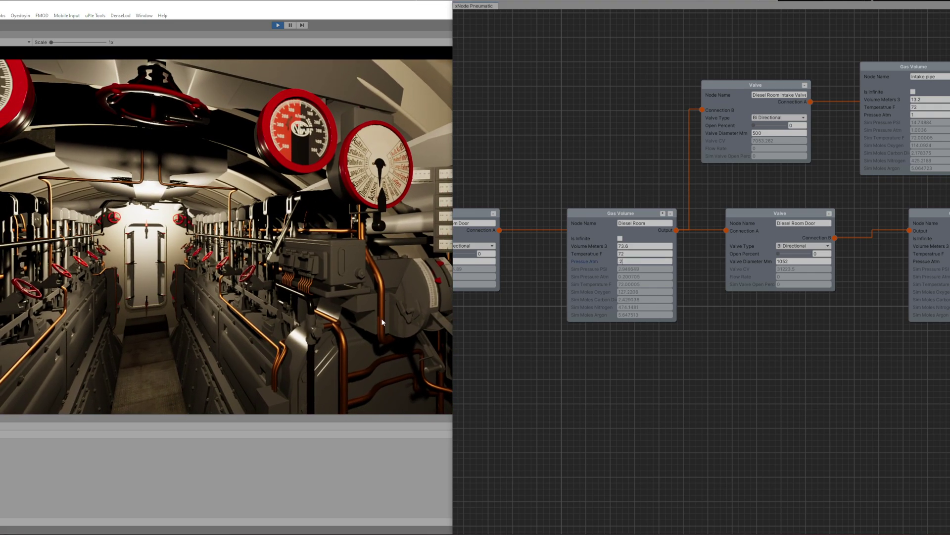
- Back in the running game, look up at the engine tachometer reading 79 RPM
left_click(377, 318)
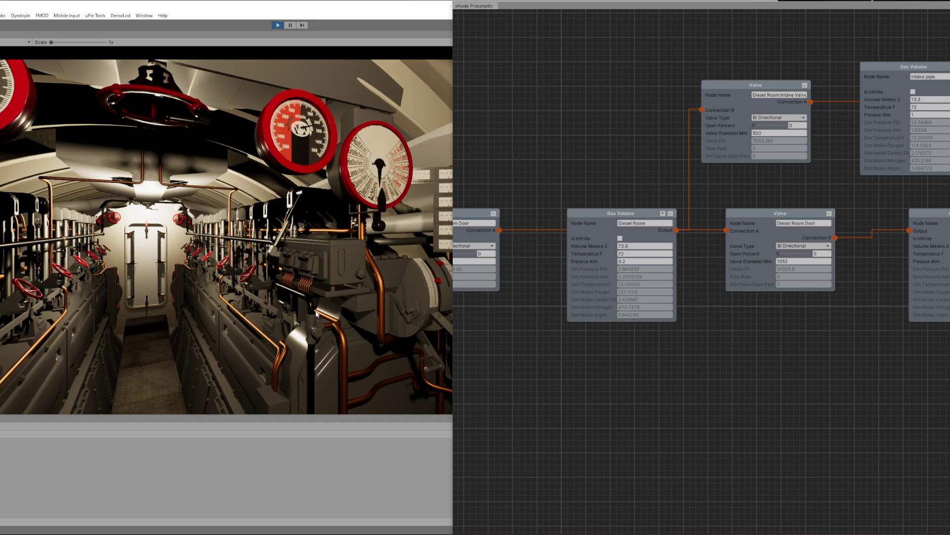
left_click_drag(316, 314, 308, 244)
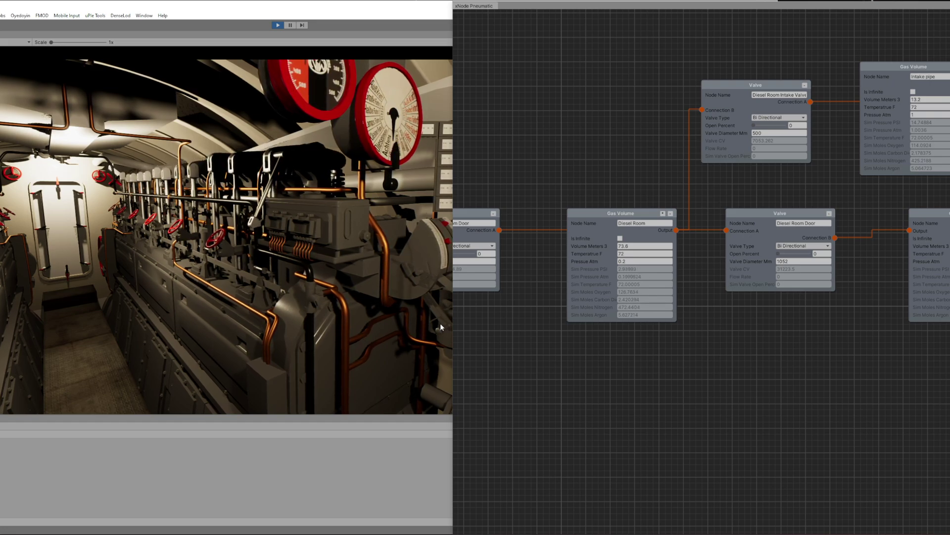
- Set the Diesel Room Pressue Atm to 0.1 and check the engine room in the game
double_click(626, 261)
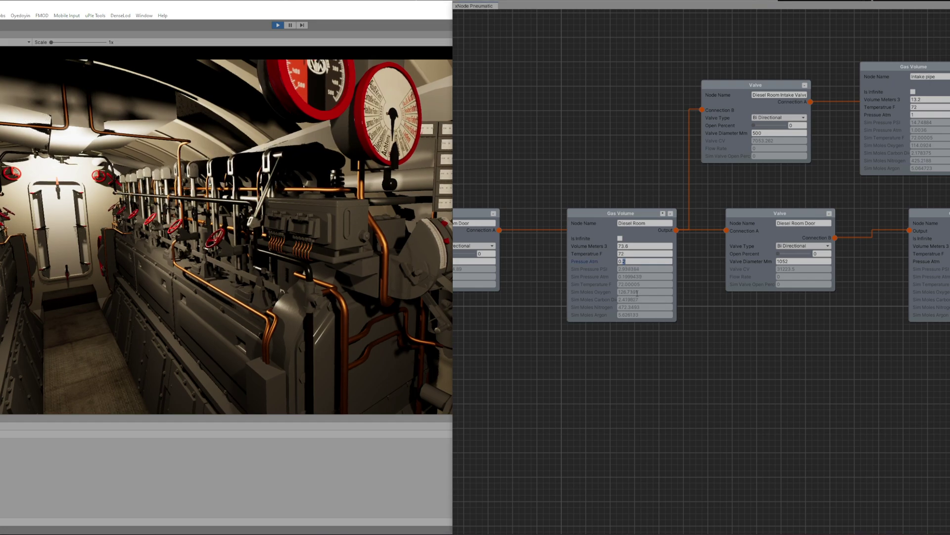
type("1")
key("Return")
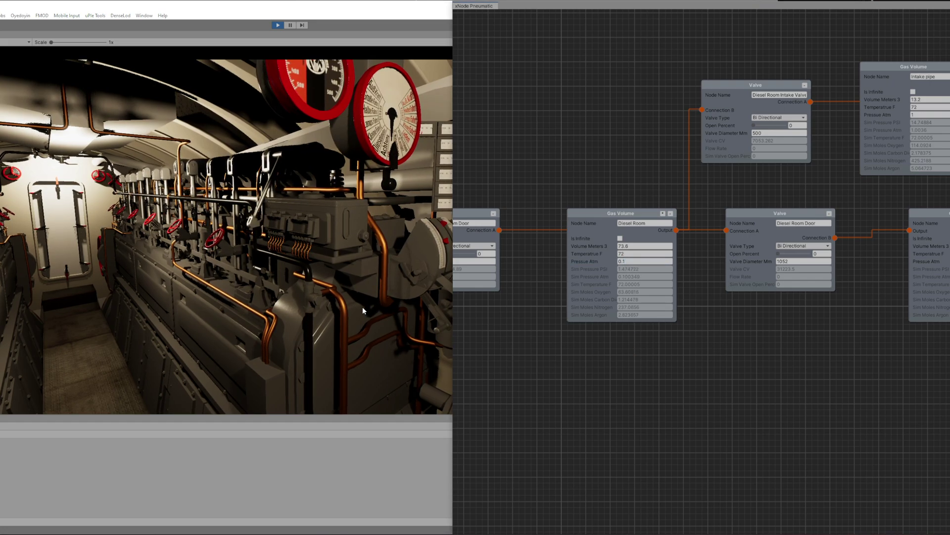
left_click(362, 307)
left_click_drag(350, 274, 347, 266)
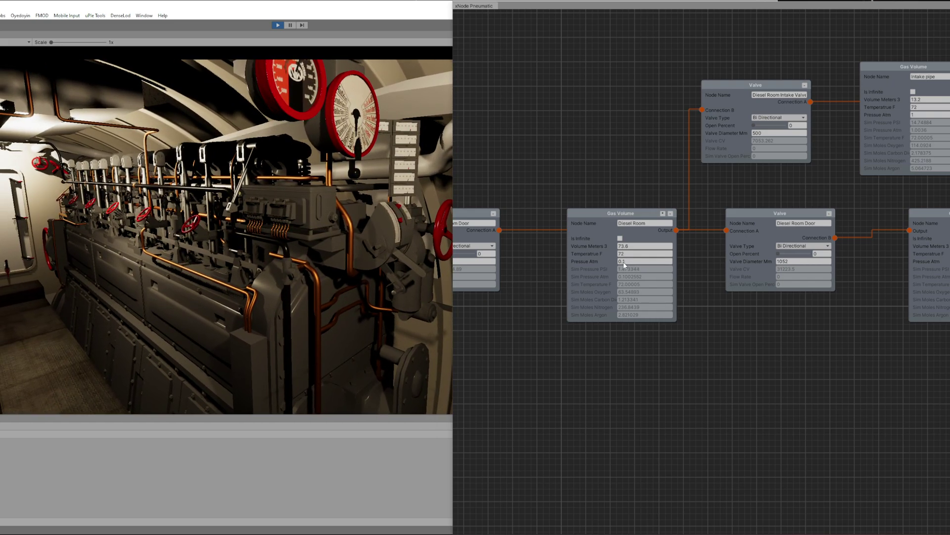
- Lower the Diesel Room pressure to 0.01, then to 0, leaving its values at NaN
left_click(623, 263)
type("0")
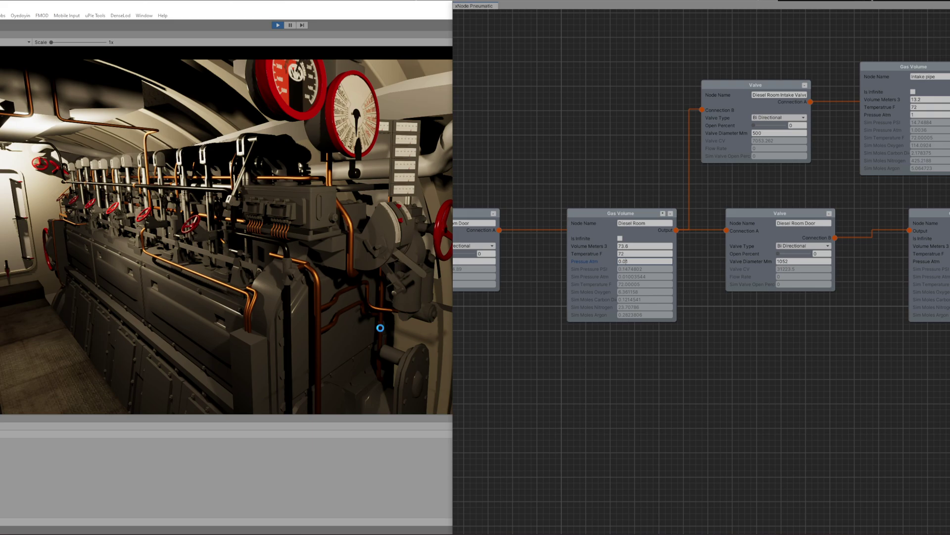
left_click(363, 325)
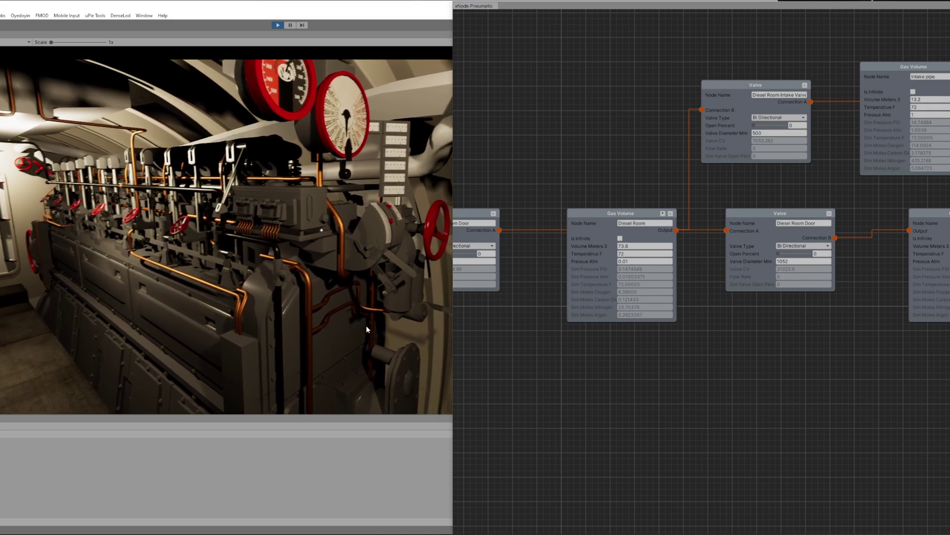
mouse_move(275, 251)
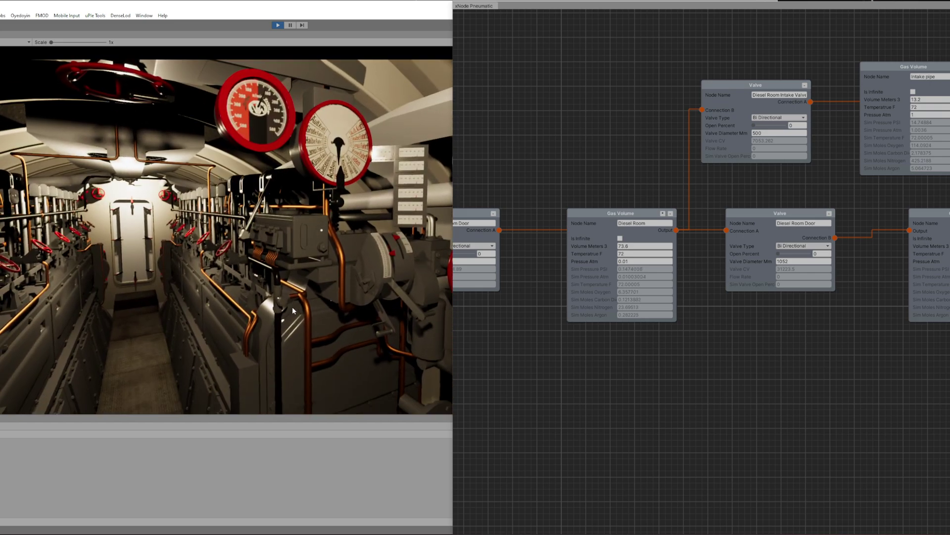
left_click(634, 261)
type("0")
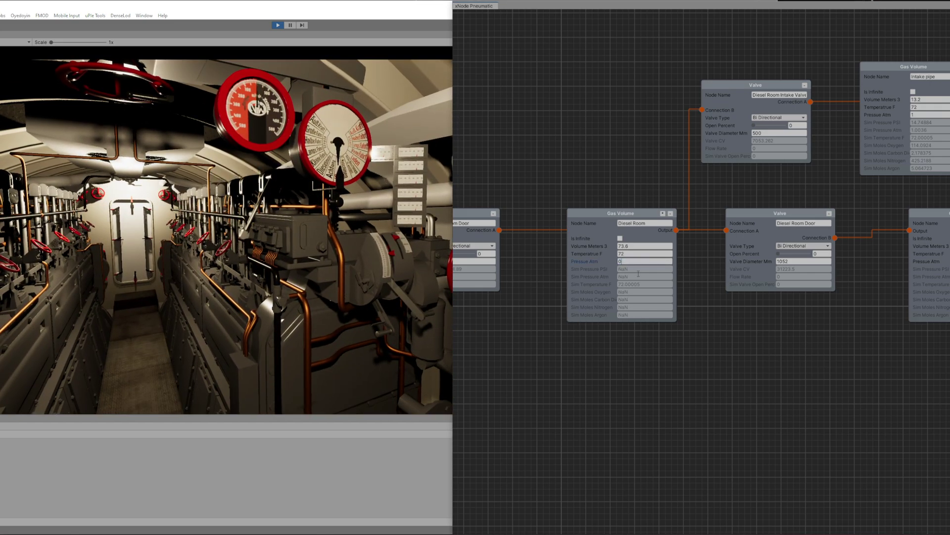
left_click(349, 307)
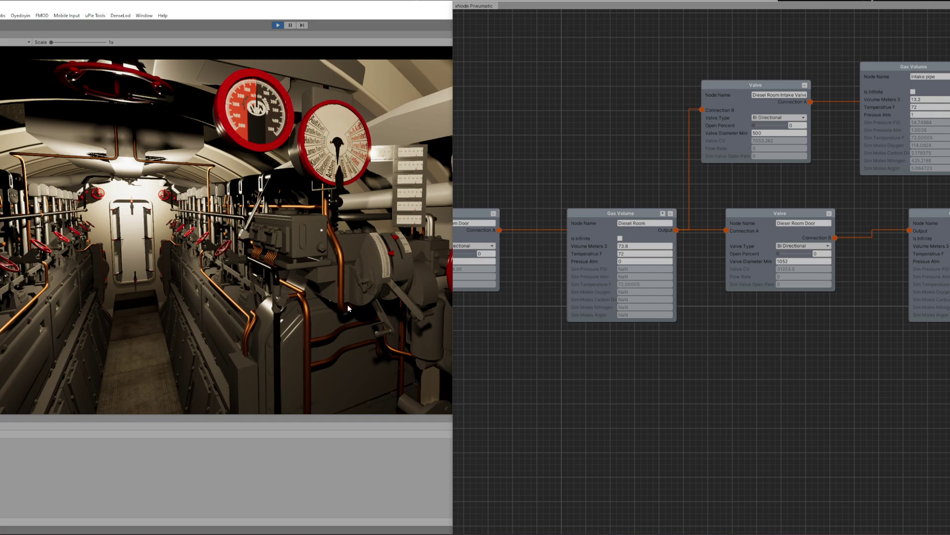
- Set the Diesel Room pressure to 0.5 atm, bringing its values to about 7.37 PSI
key("s")
key("w")
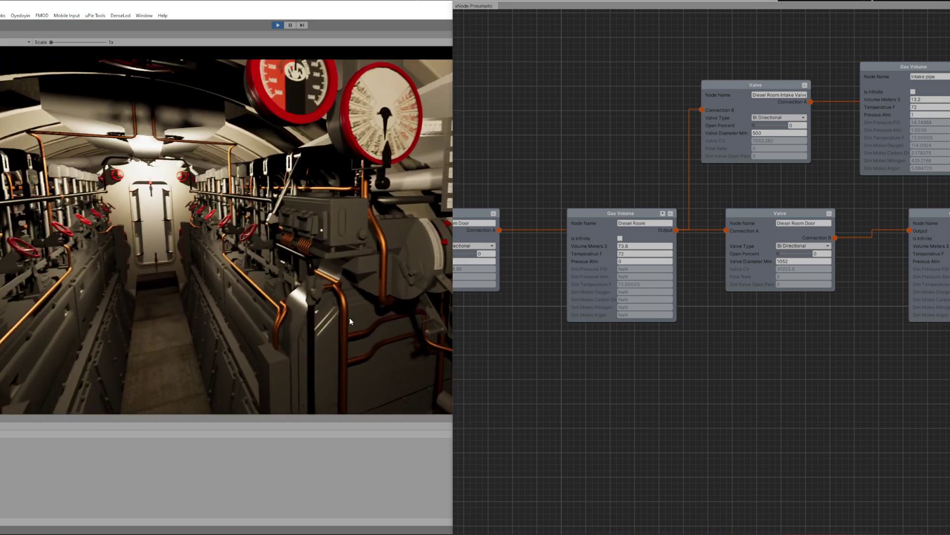
left_click(630, 261)
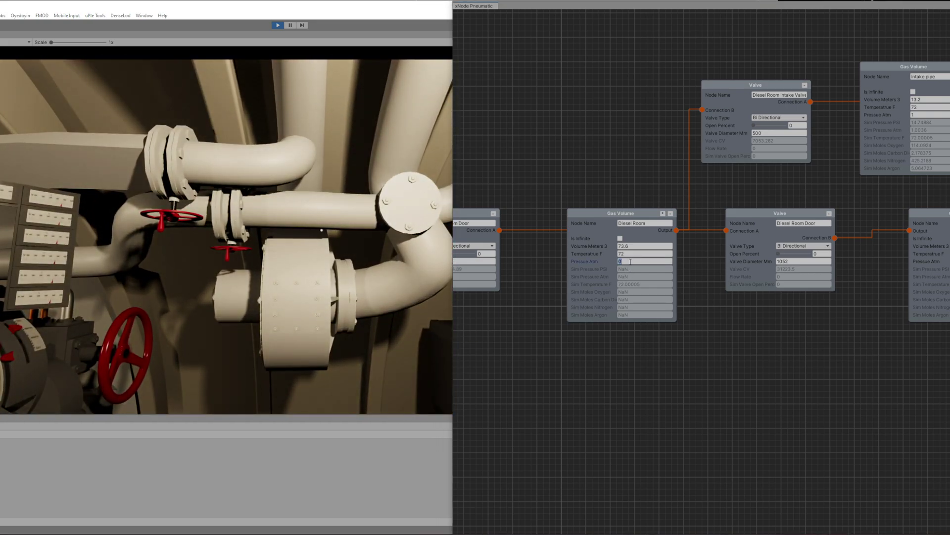
type(".5")
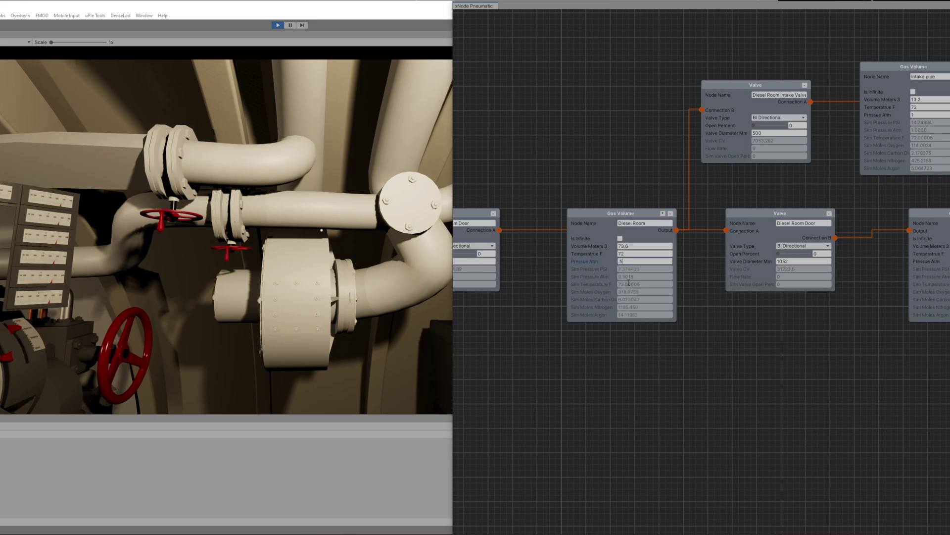
left_click(318, 324)
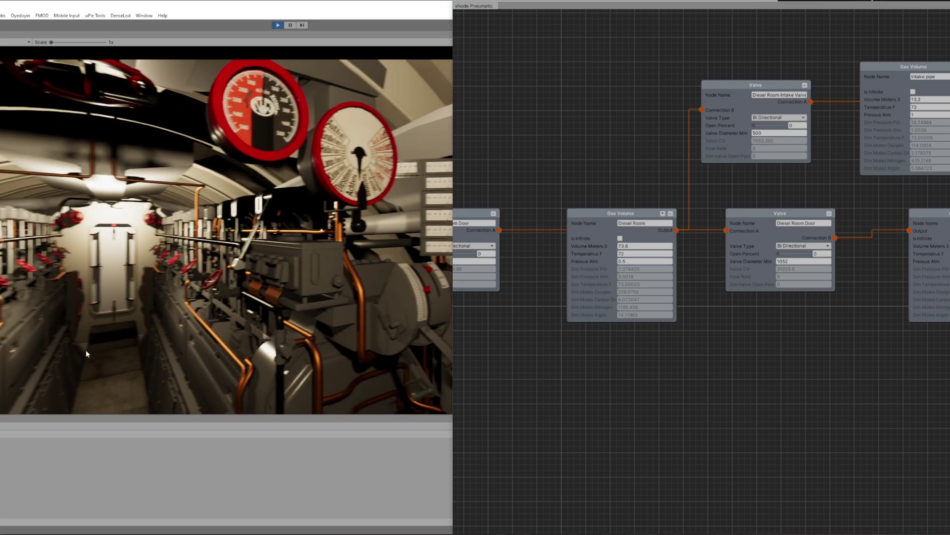
- Walk toward the diesel room door, back down the room, then up to the Indicator Cock
key("w")
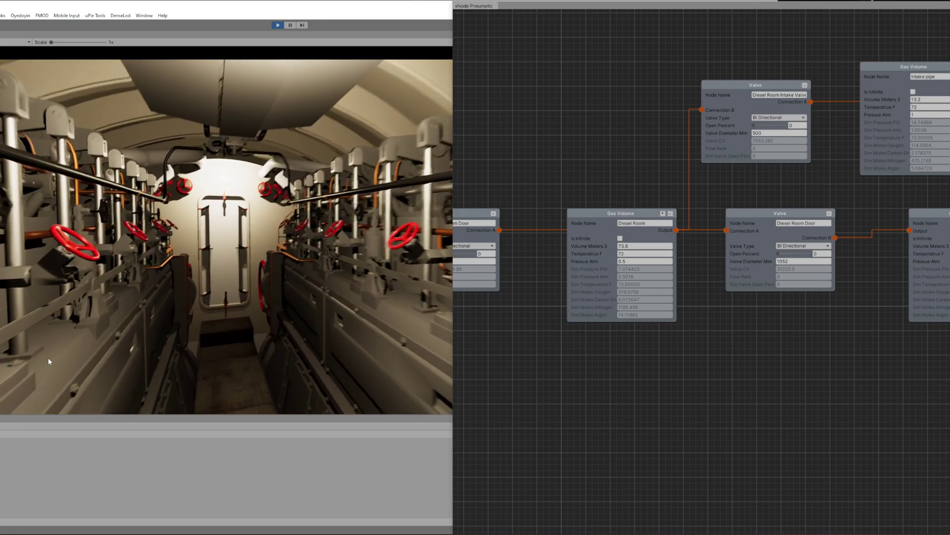
key("w")
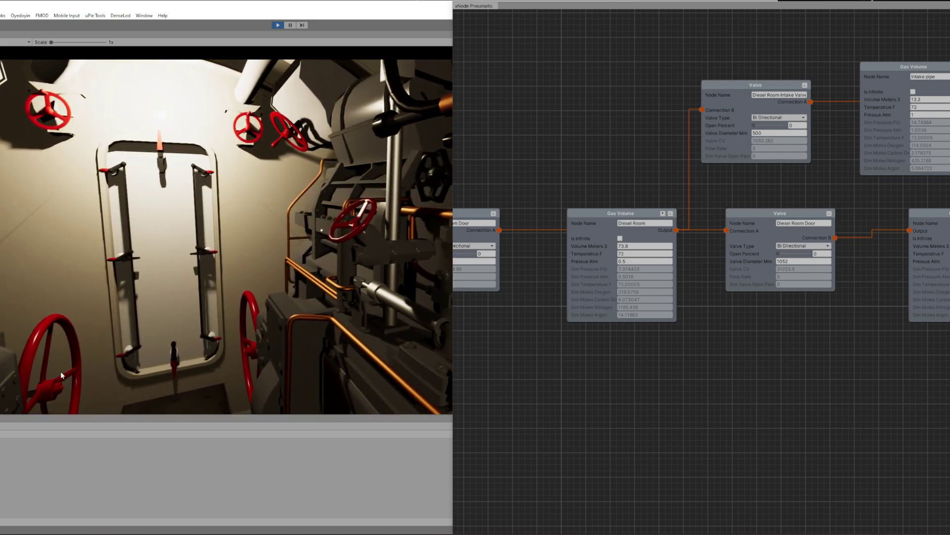
key("s")
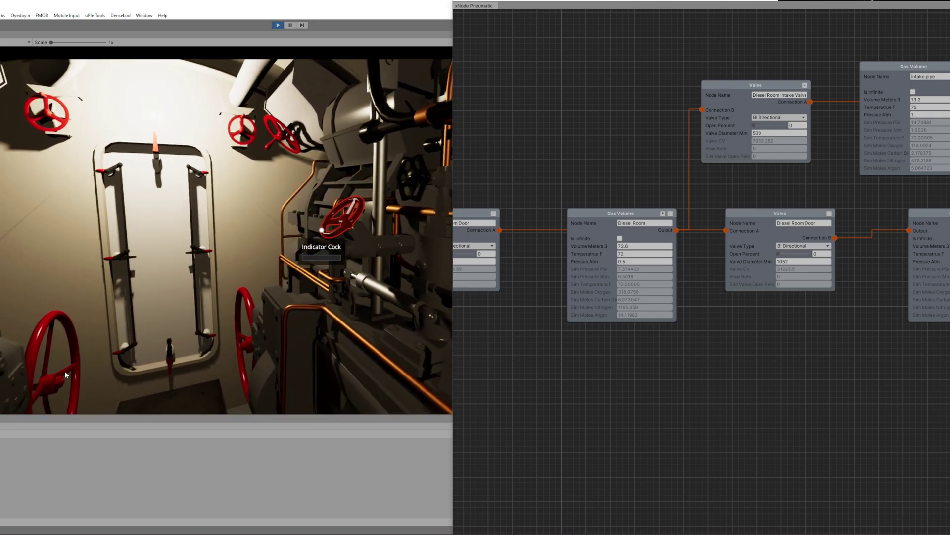
key("s")
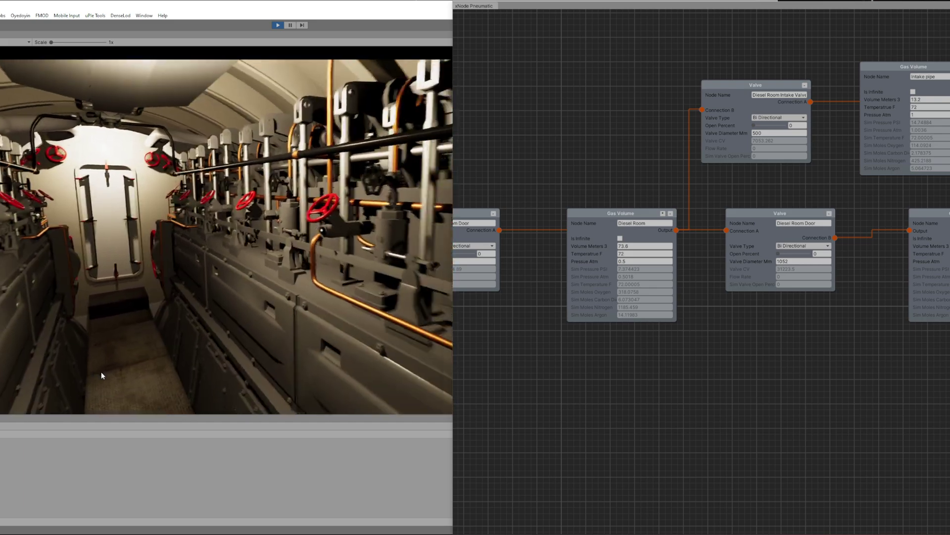
key("s")
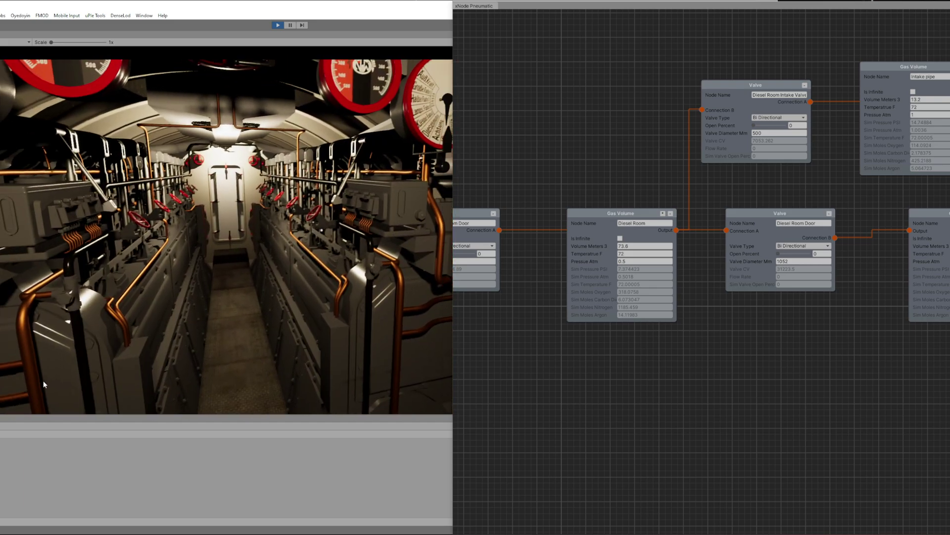
left_click_drag(311, 323, 334, 310)
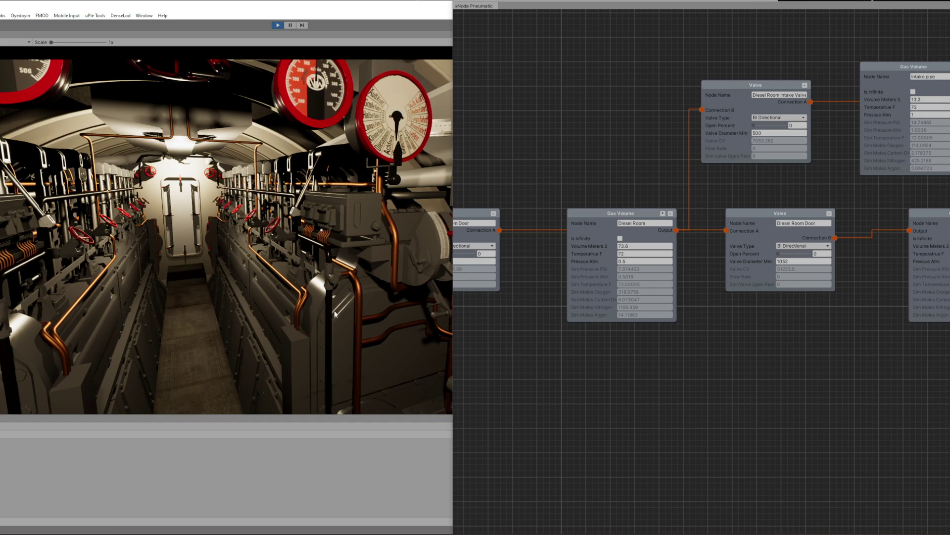
key("w")
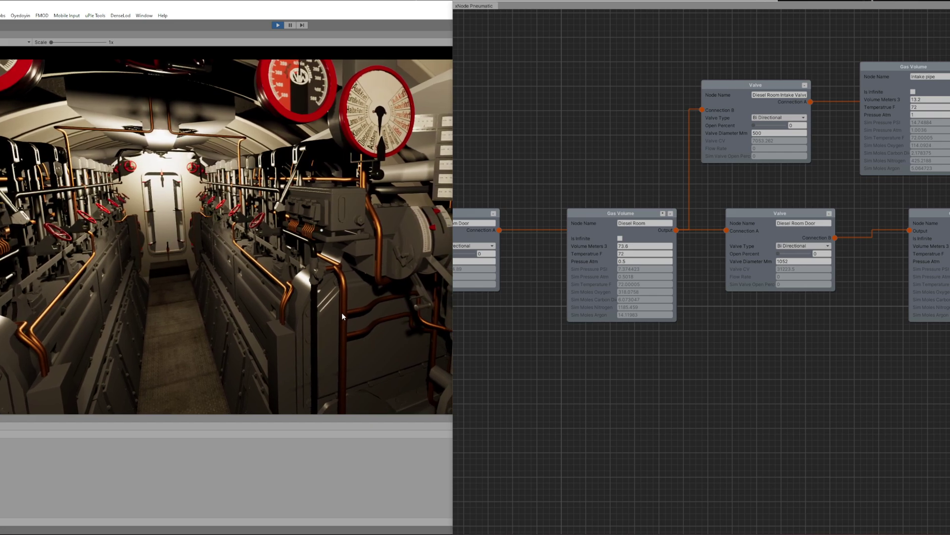
key("w")
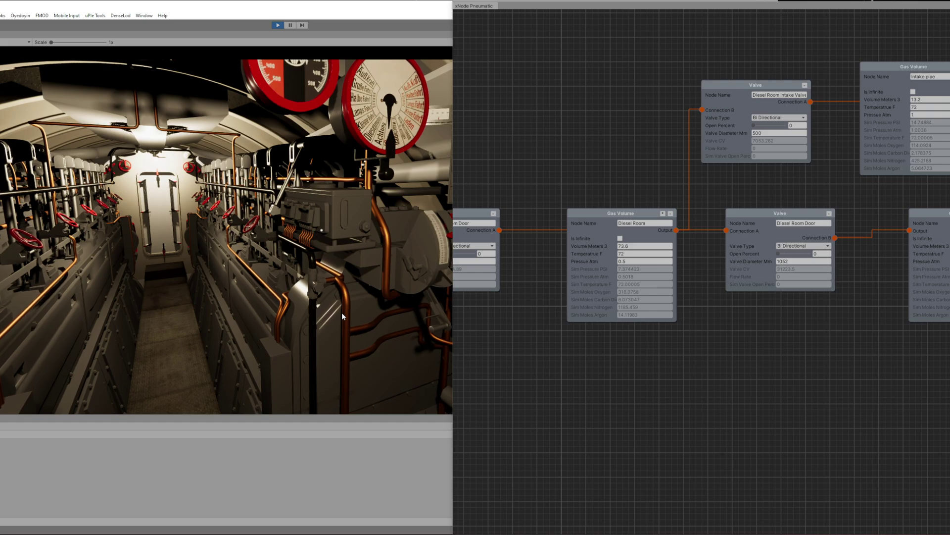
key("w")
- Briefly open the Indicator Cock to vent steam, release it, and look around the corridor
key("e")
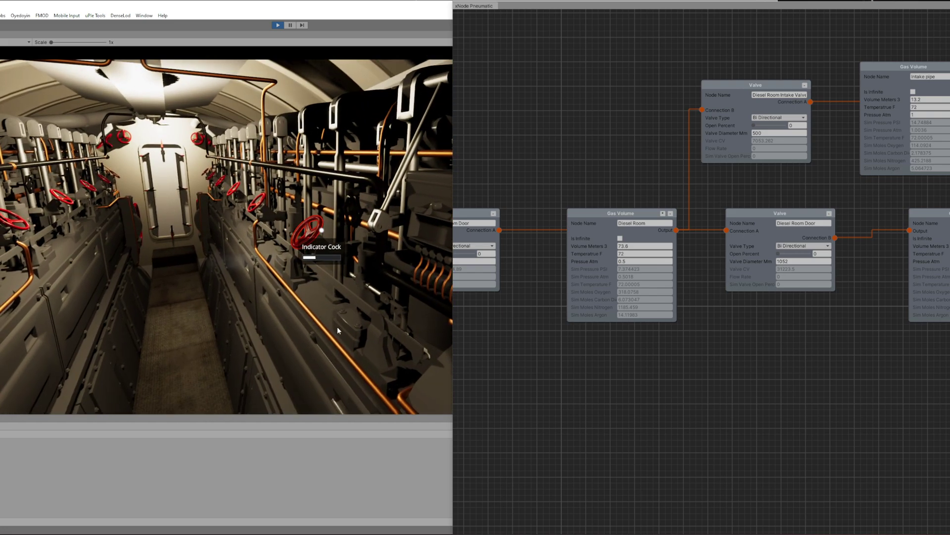
key("q")
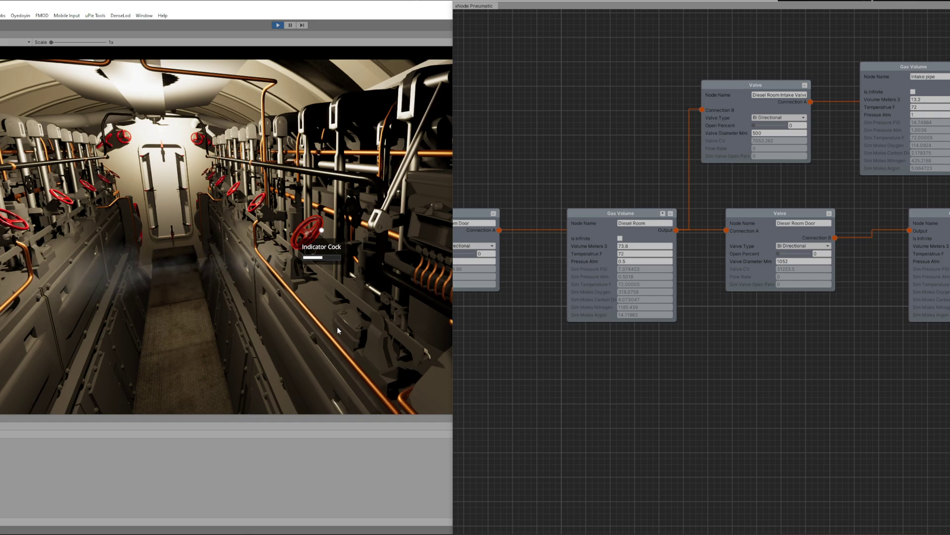
key("s")
key("s")
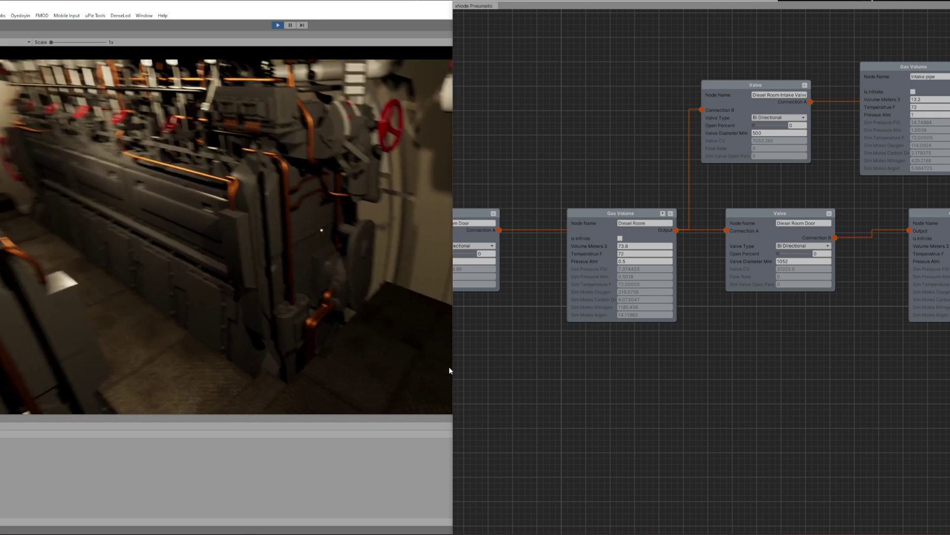
key("d")
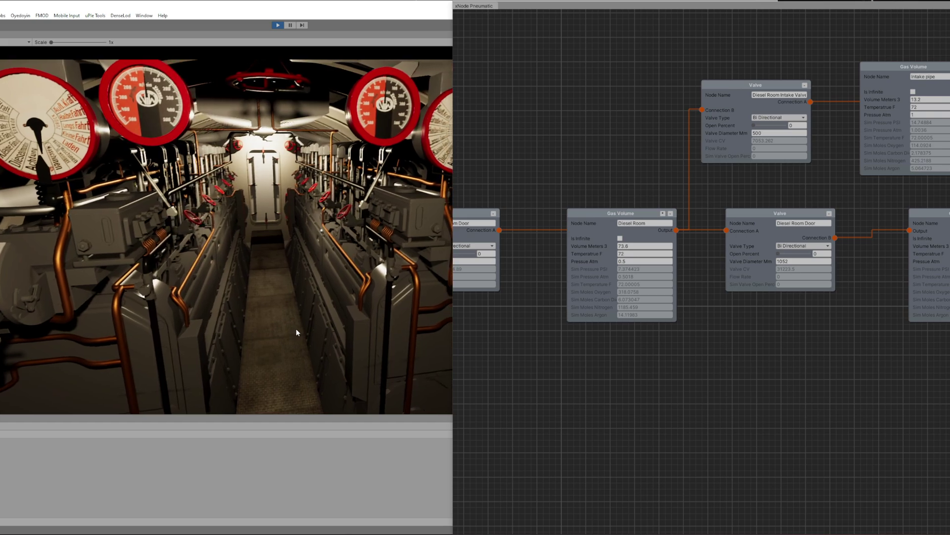
key("d")
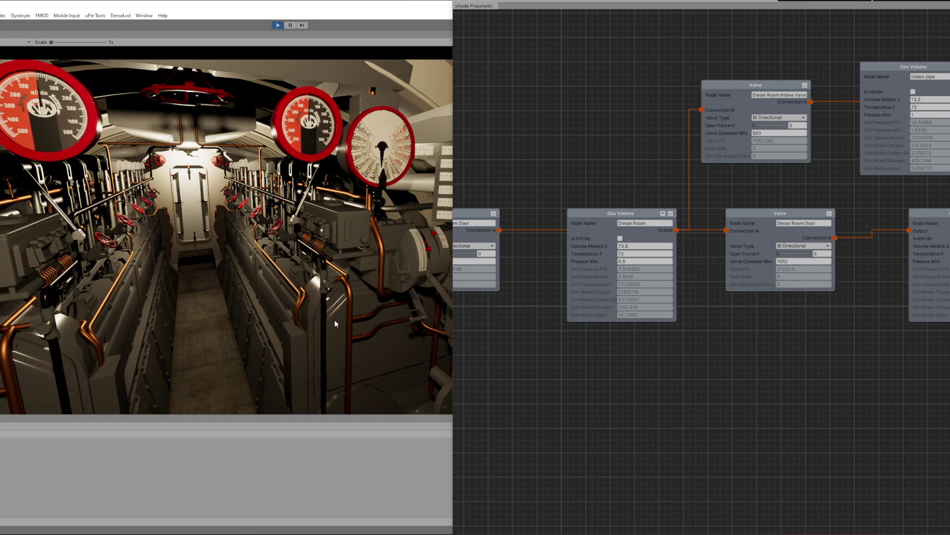
key("a")
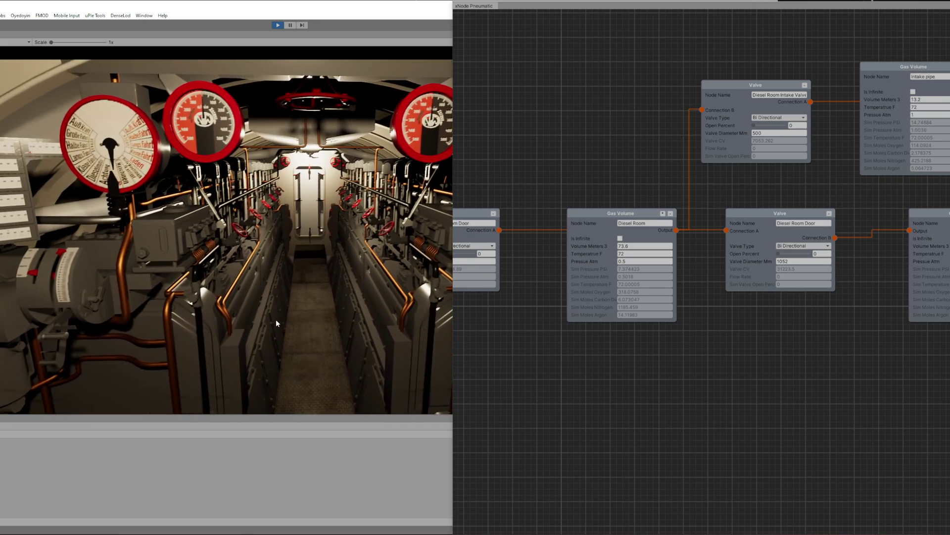
key("s")
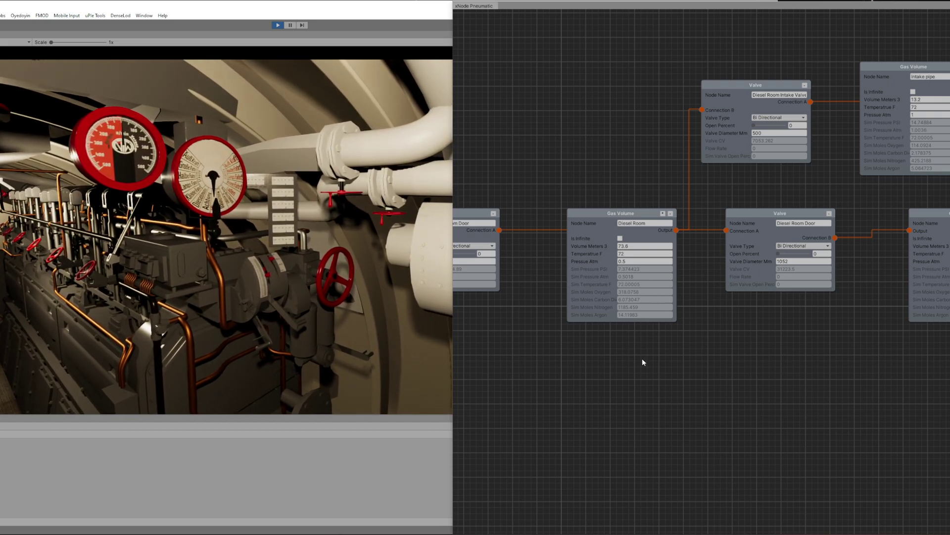
left_click_drag(780, 364, 607, 401)
scroll(638, 384, "down", 2)
scroll(638, 384, "down", 6)
left_click_drag(755, 418, 586, 353)
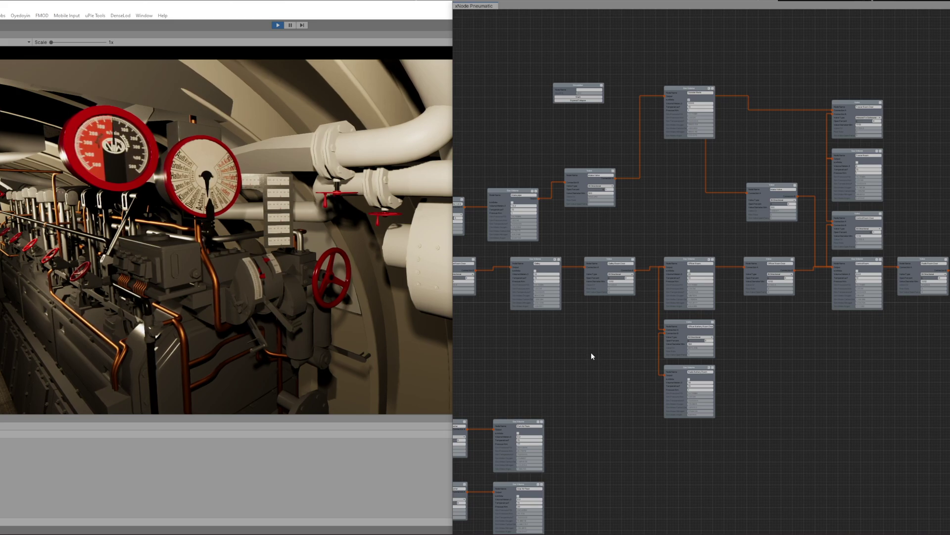
left_click_drag(543, 354, 706, 388)
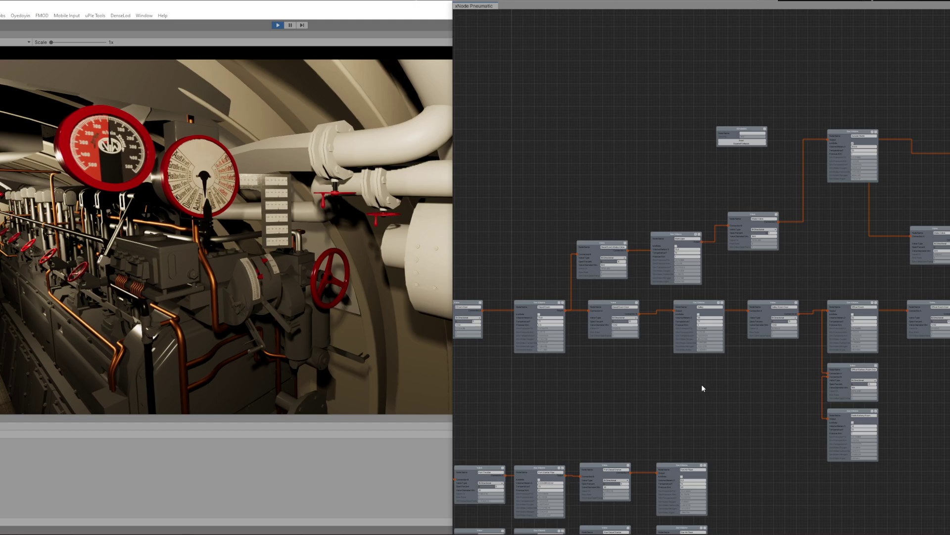
left_click_drag(702, 388, 667, 380)
scroll(594, 378, "up", 4)
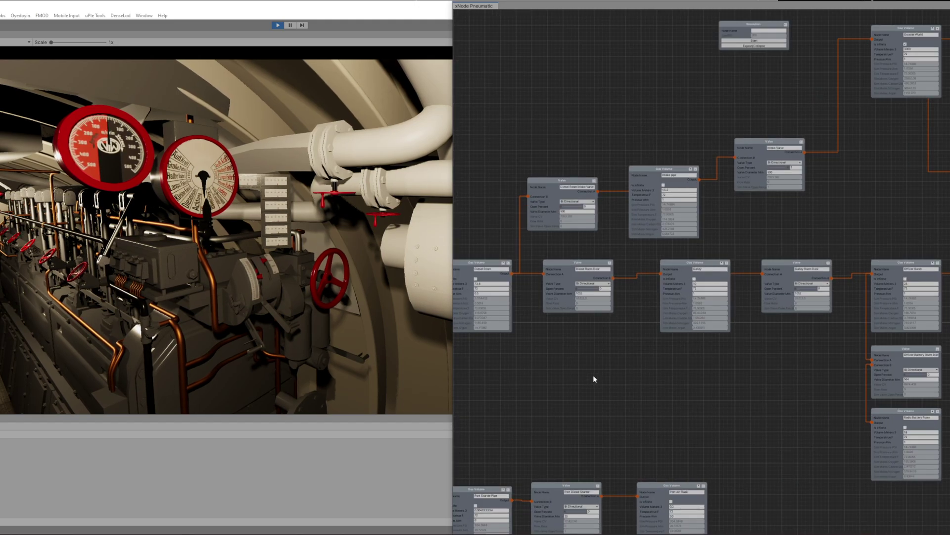
scroll(594, 378, "up", 2)
left_click_drag(604, 378, 751, 412)
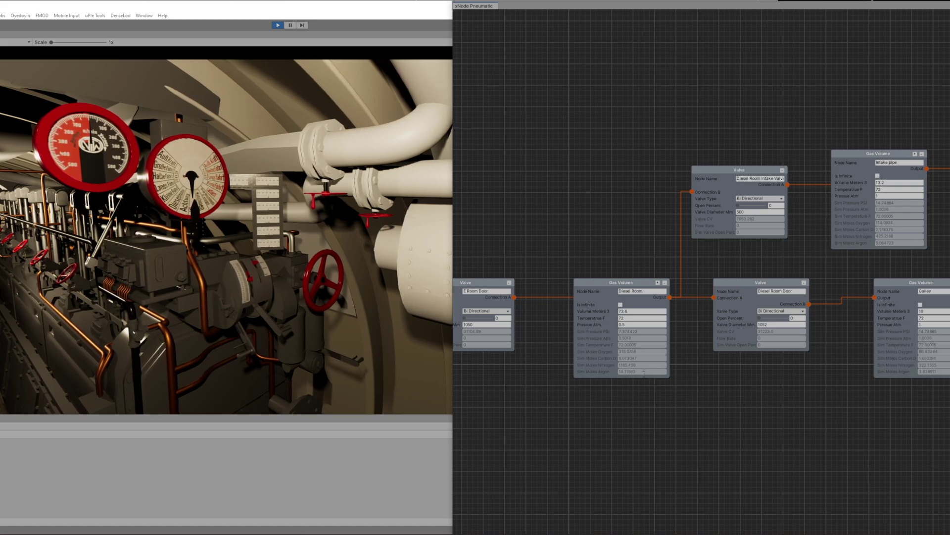
left_click_drag(806, 407, 651, 438)
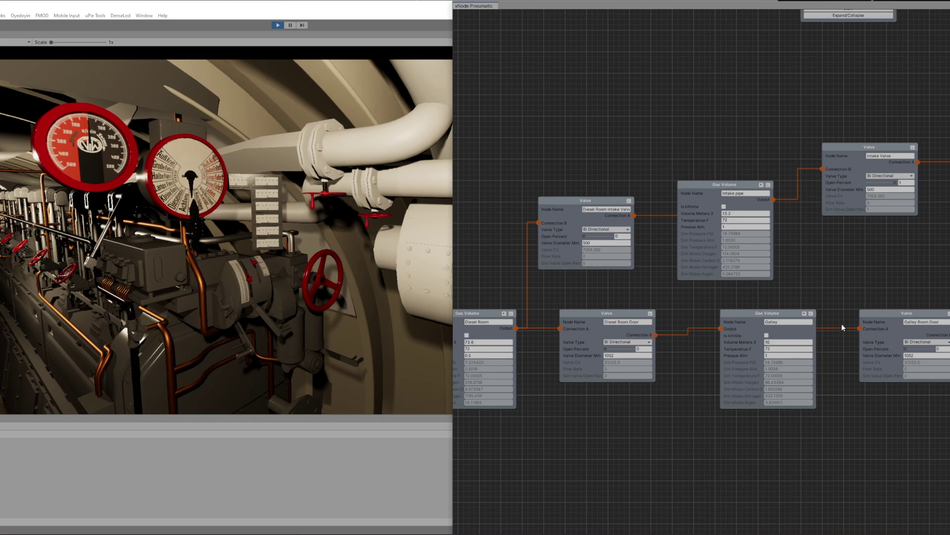
left_click_drag(824, 324, 677, 420)
left_click_drag(834, 336, 618, 376)
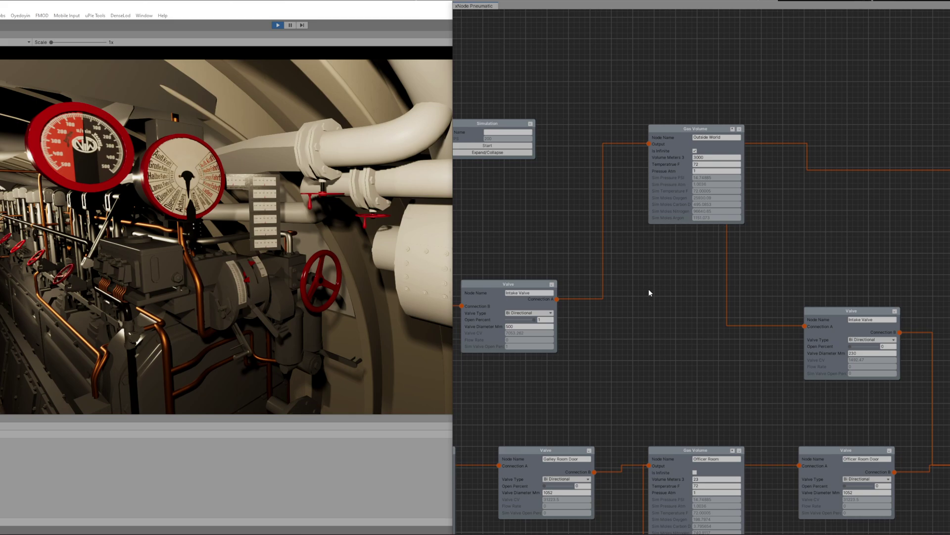
left_click_drag(579, 335, 819, 261)
left_click_drag(675, 322, 872, 283)
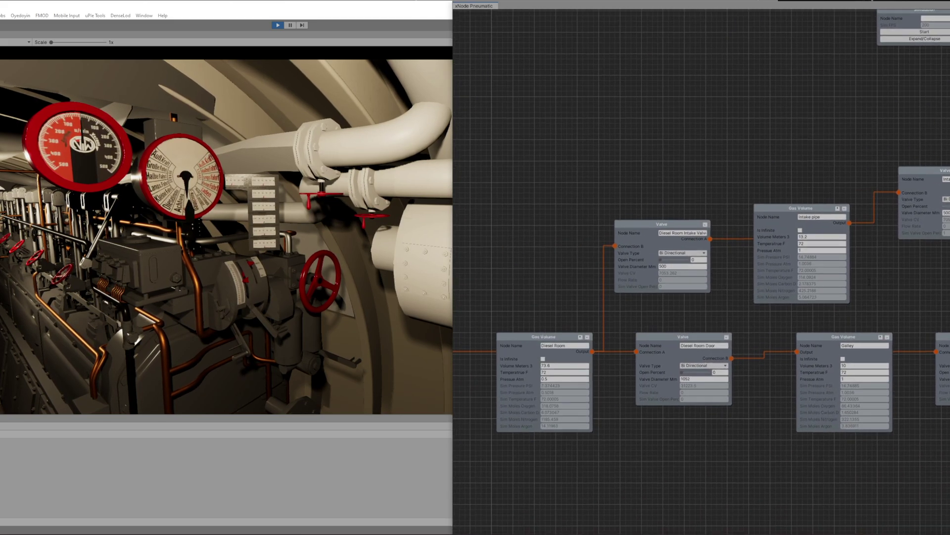